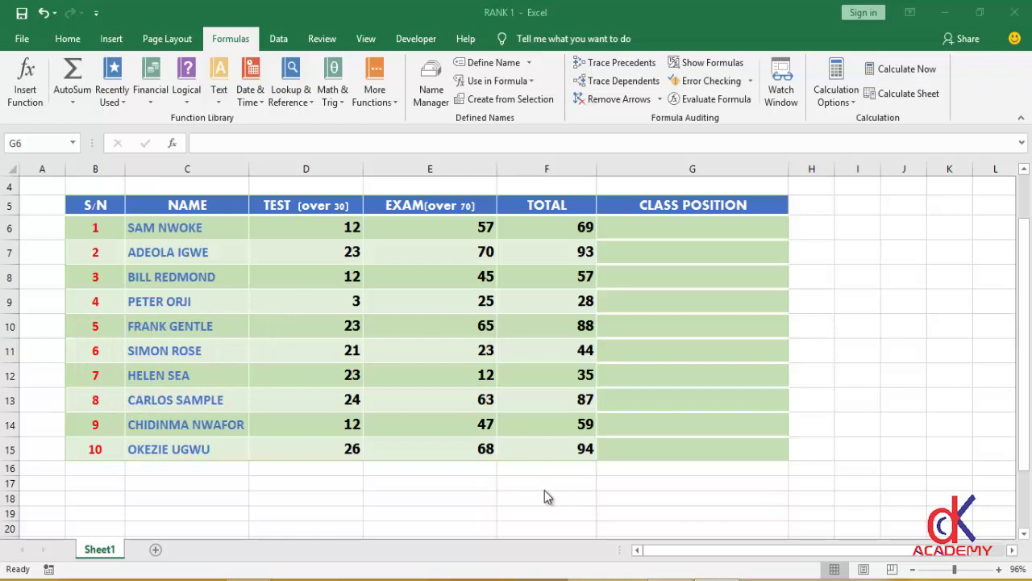
Enter =RANK() in G6 with the caret inside the parentheses, ready for F6
click(648, 226)
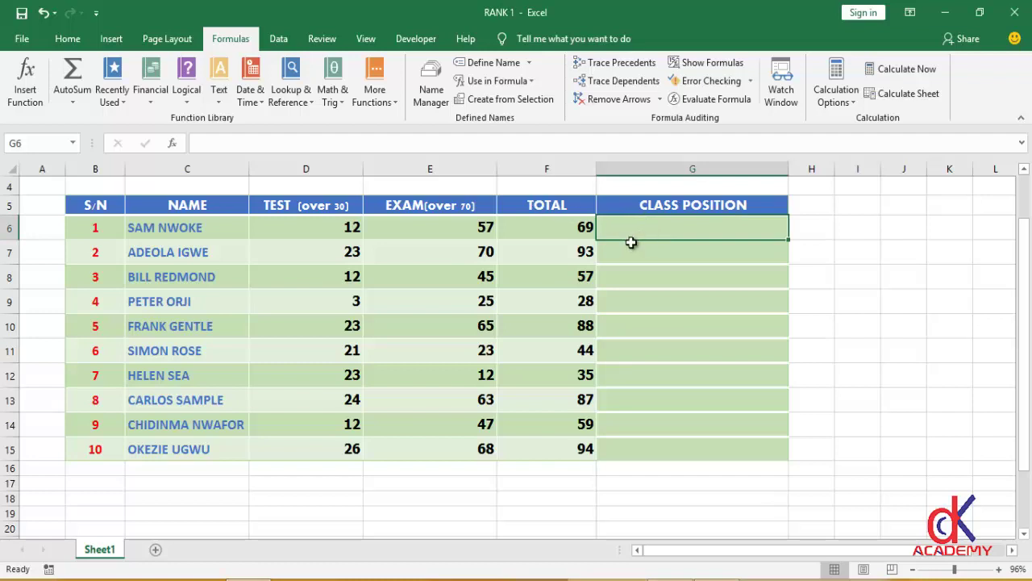
text(=RANK)
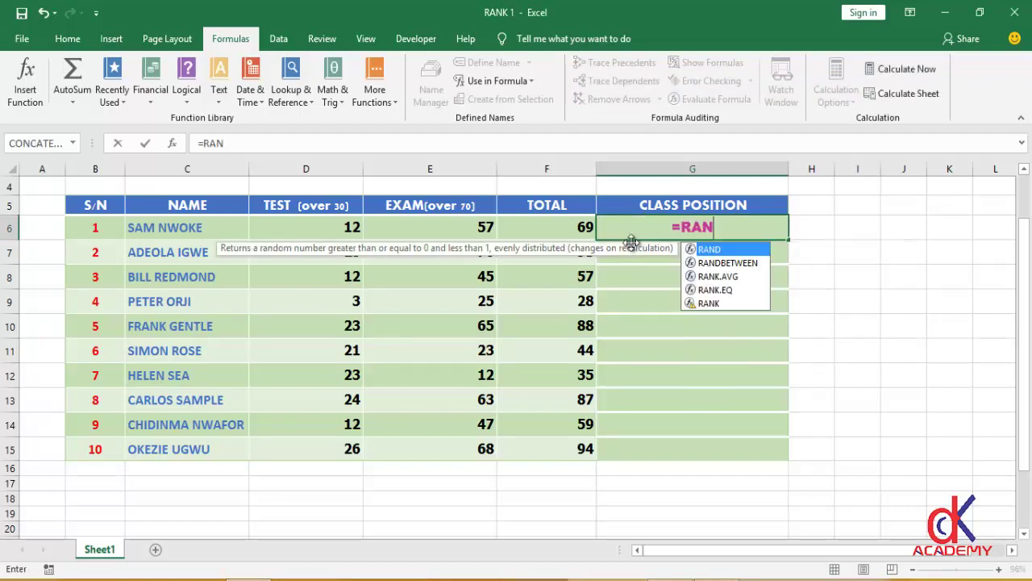
text(())
key(Left)
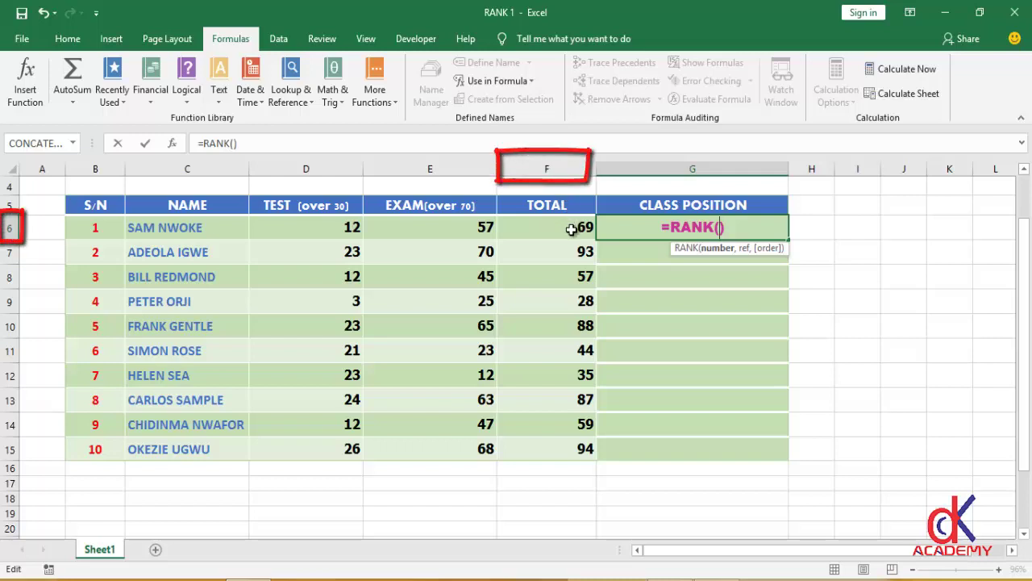
Add F6 as the number and F6:F15 as the reference range, giving =RANK(F6,F6:F15,)
click(571, 230)
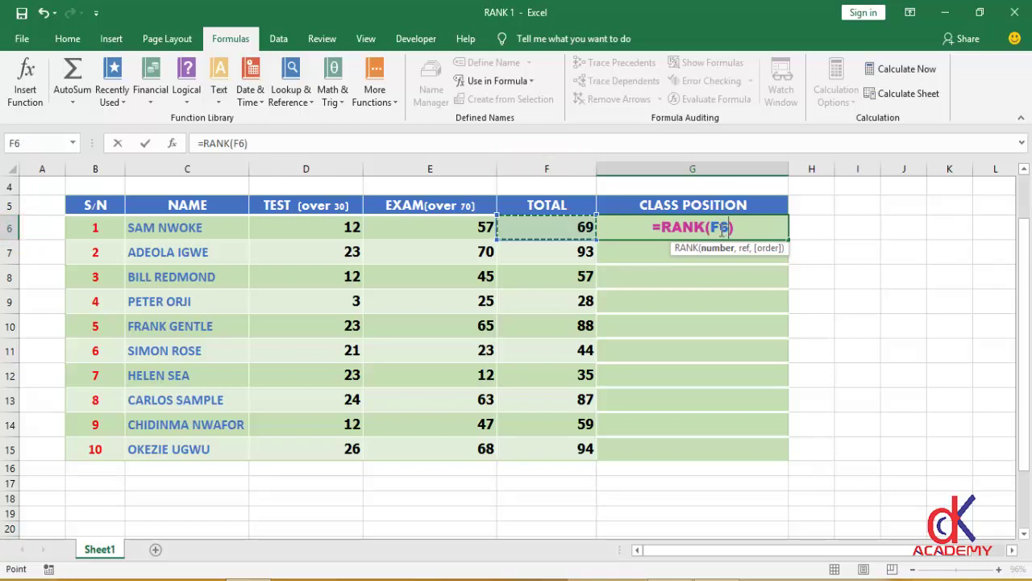
drag(730, 228, 713, 228)
click(718, 227)
text(,)
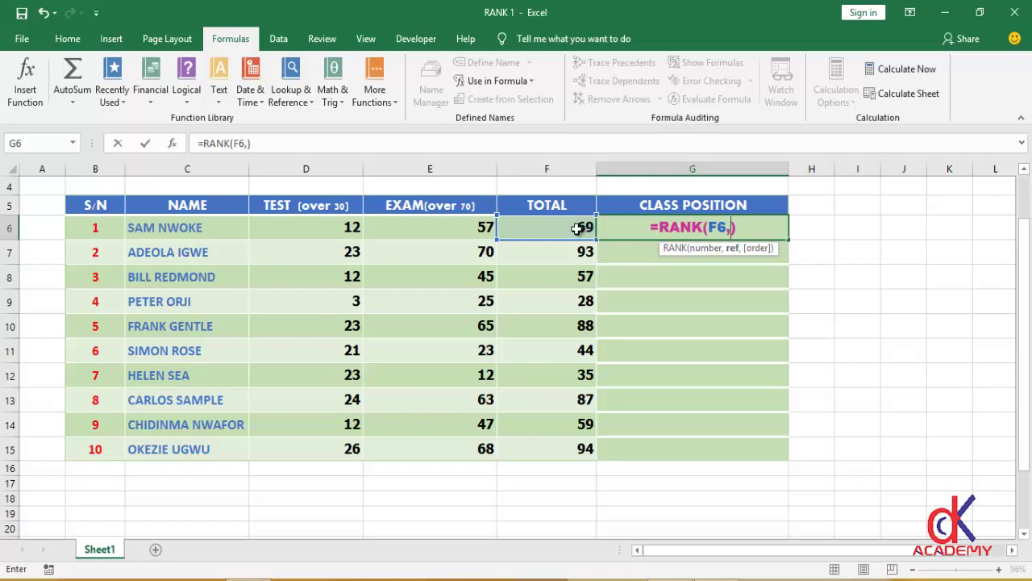
drag(571, 224, 575, 450)
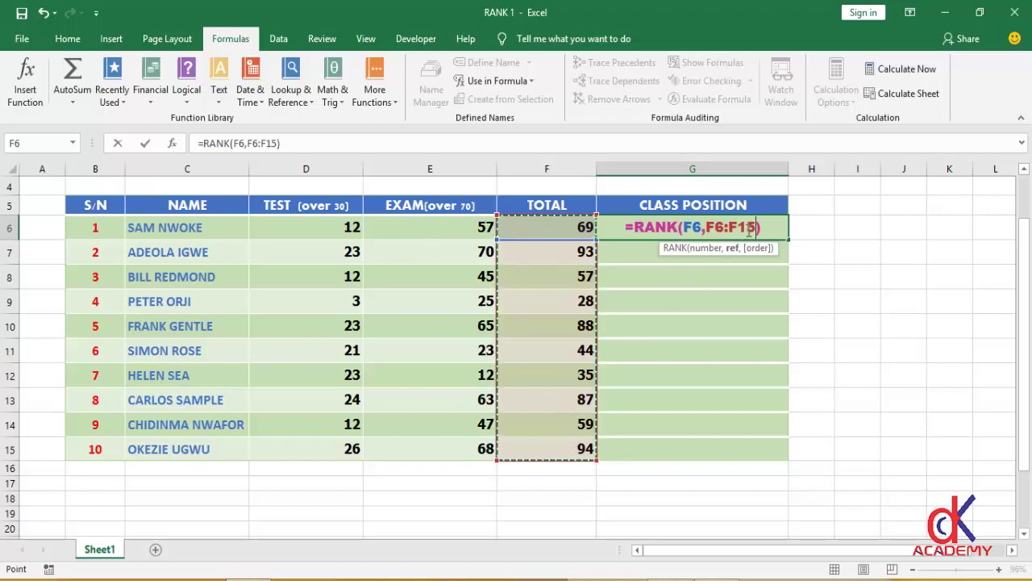
text(,)
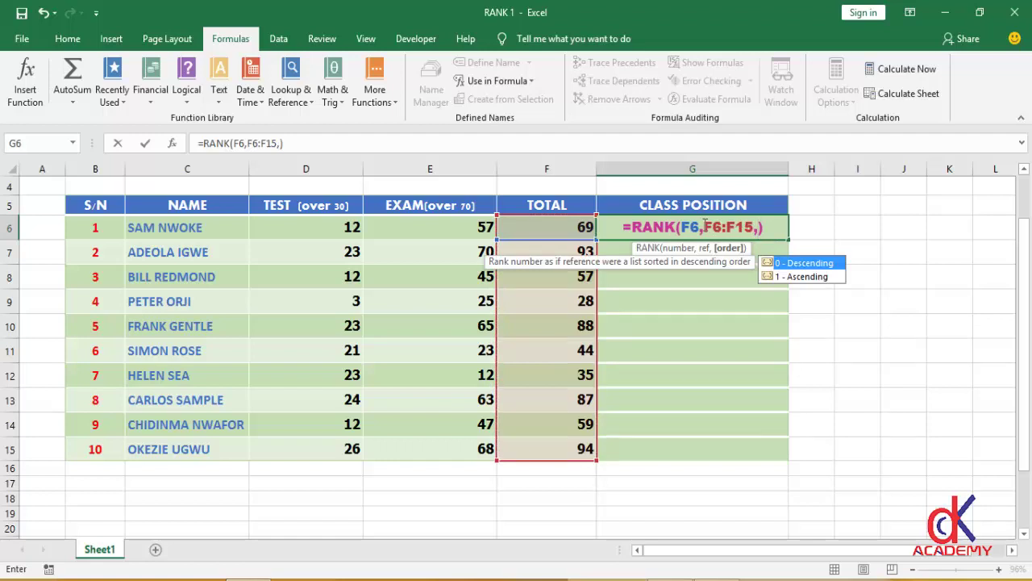
Make the ranking range absolute so G6 reads =RANK(F6,$F$6:$F$15,)
drag(705, 225, 755, 227)
key(F4)
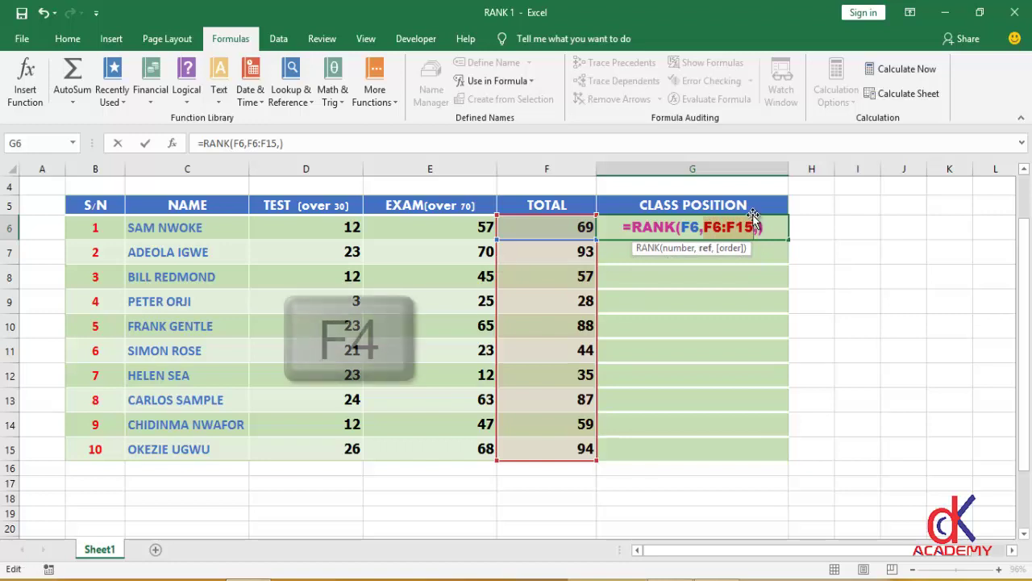
key(F4)
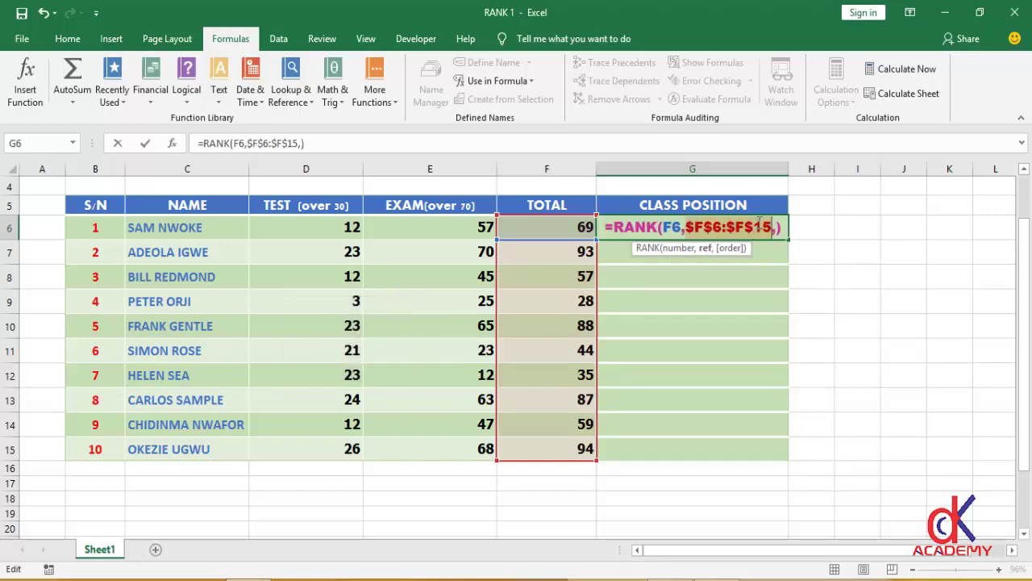
click(702, 230)
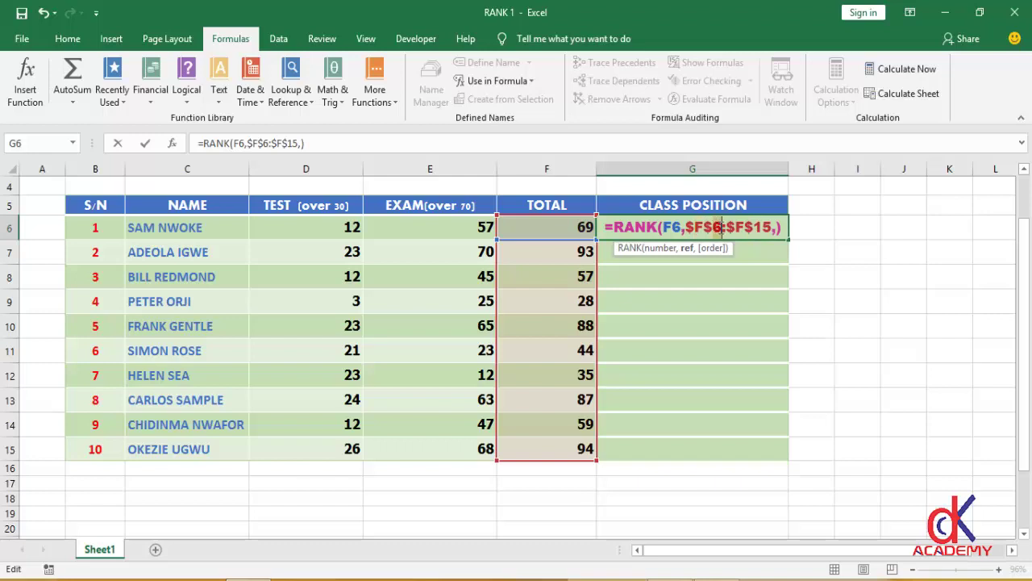
click(687, 227)
drag(688, 227, 766, 228)
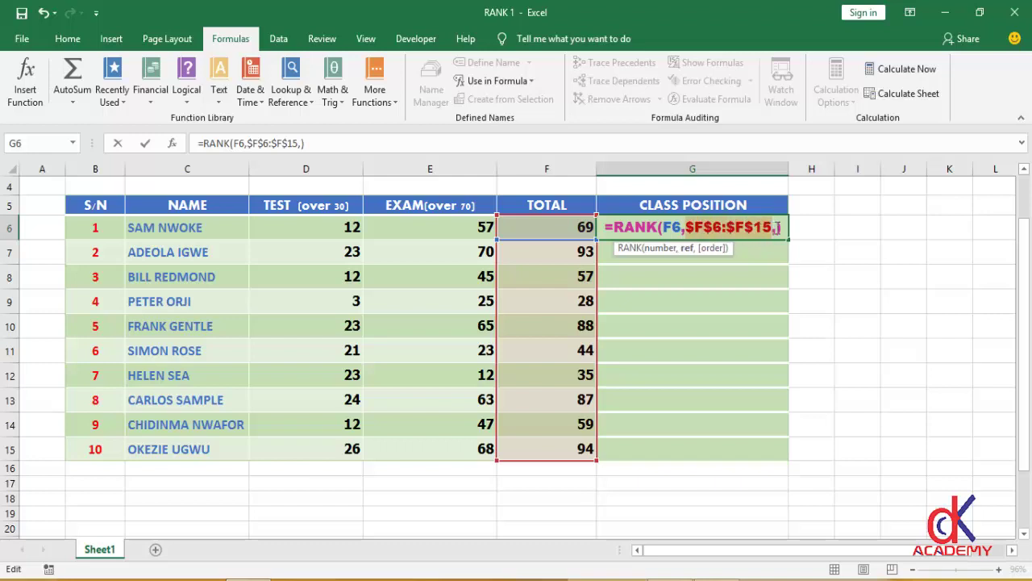
click(778, 227)
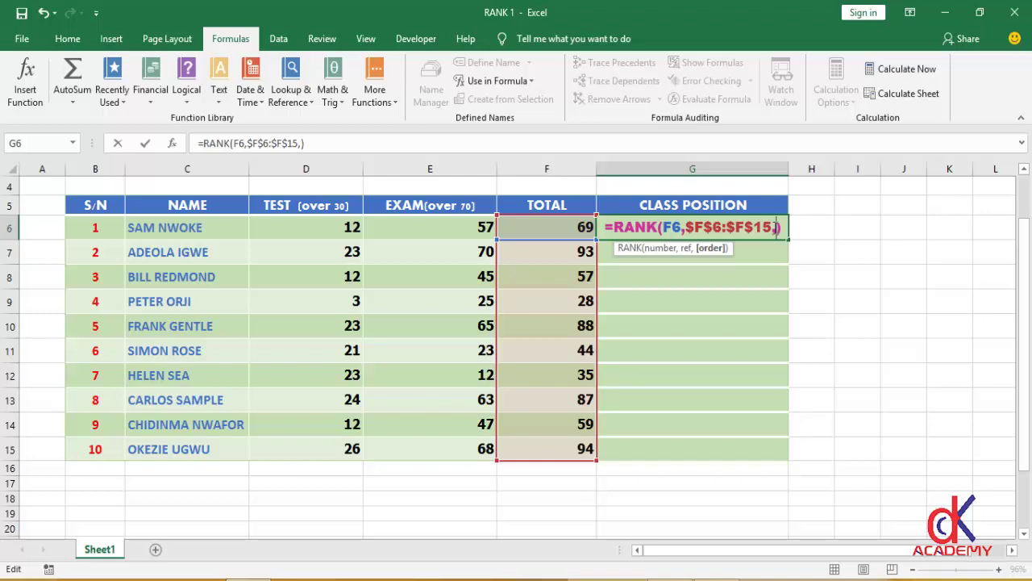
Finish G6 as =RANK(F6,$F$6:$F$15,0), showing class position 5
text(0)
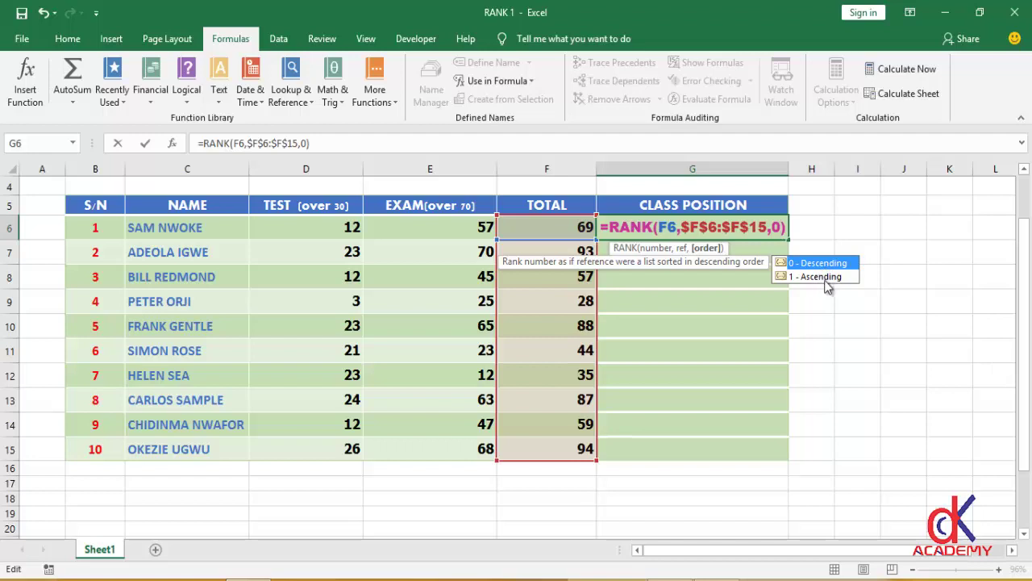
key(Return)
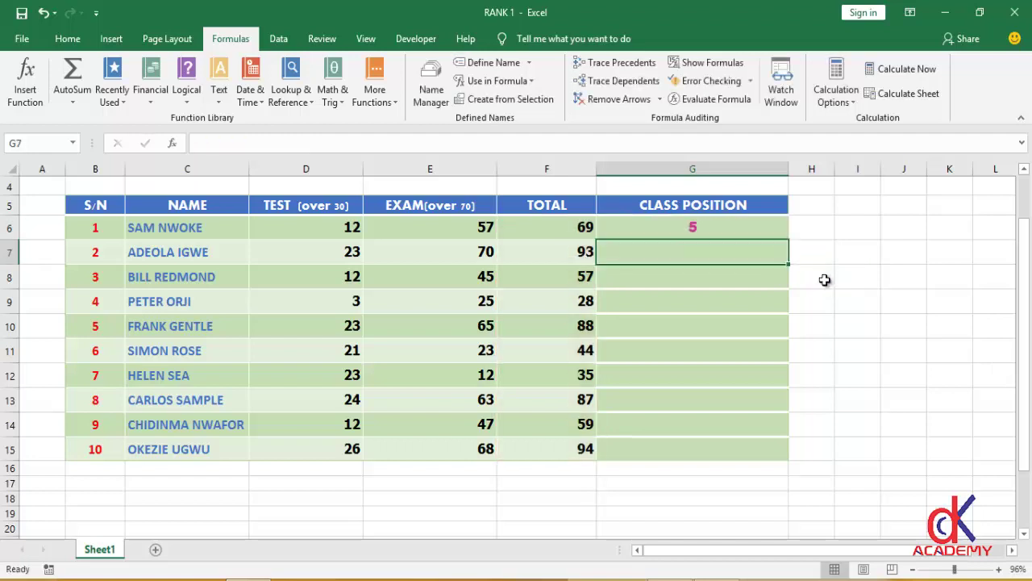
click(708, 232)
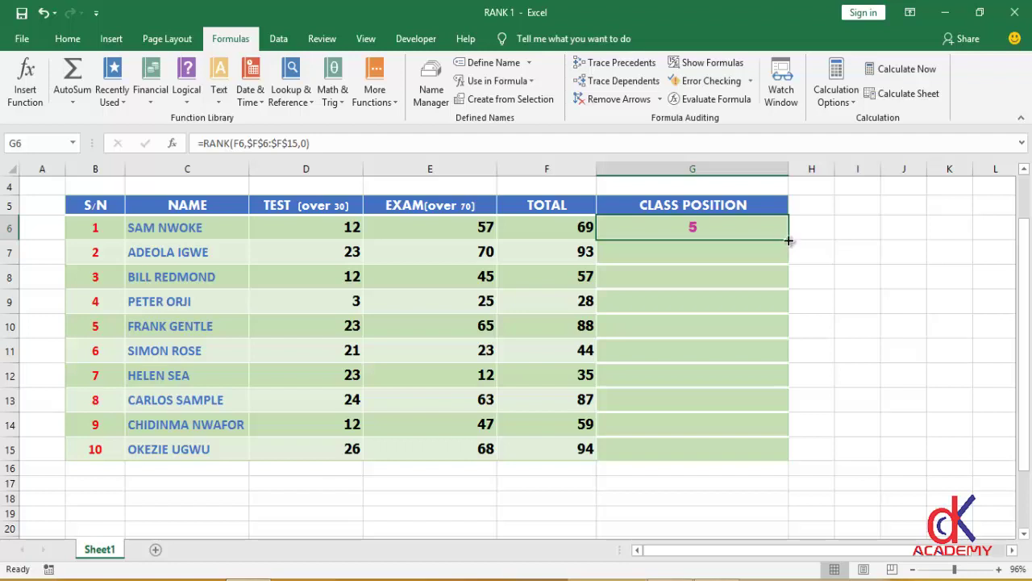
Fill G6's RANK formula down to G15, ranking total 94 first and 28 tenth
drag(788, 239, 778, 400)
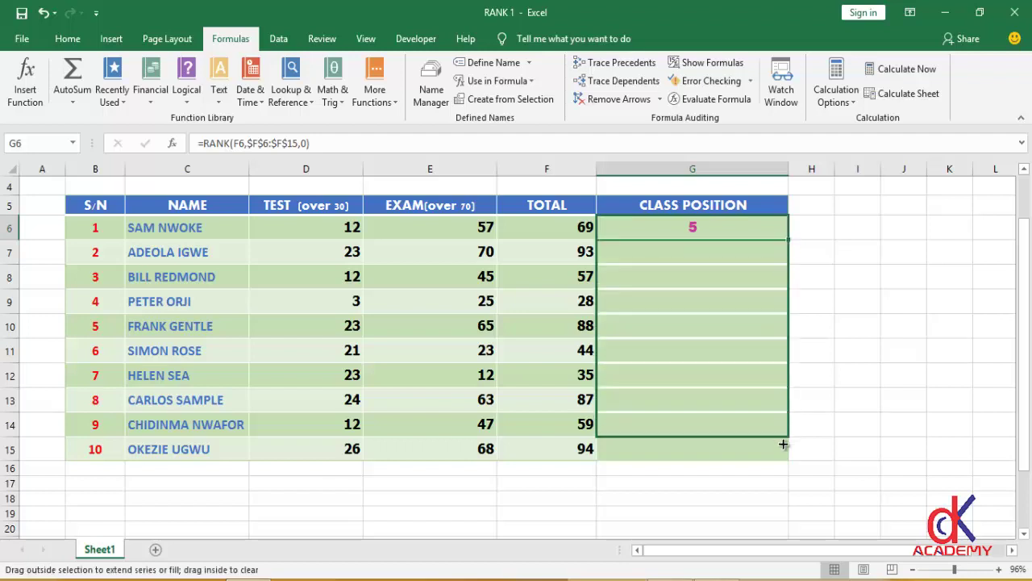
drag(783, 446, 783, 453)
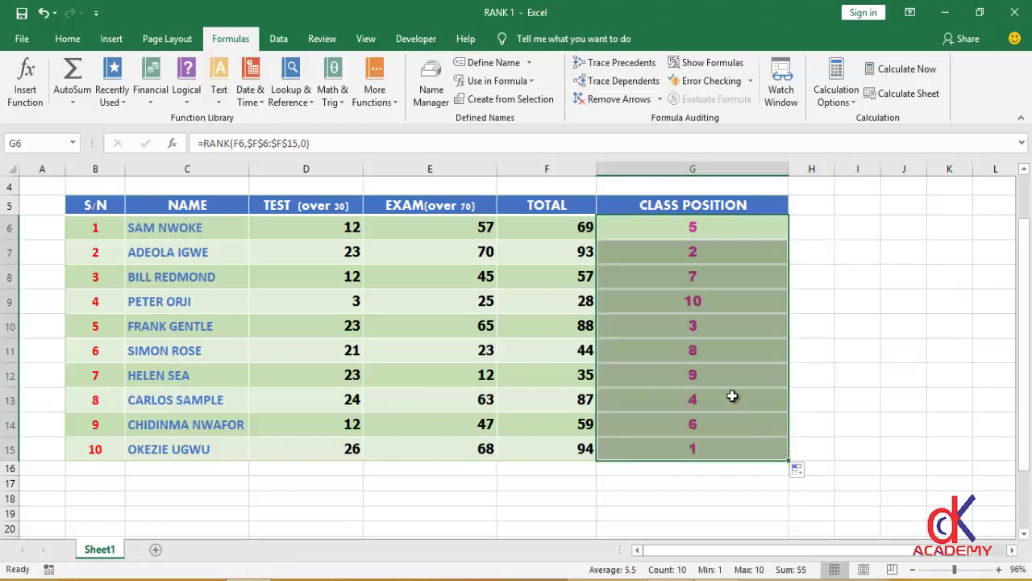
click(692, 453)
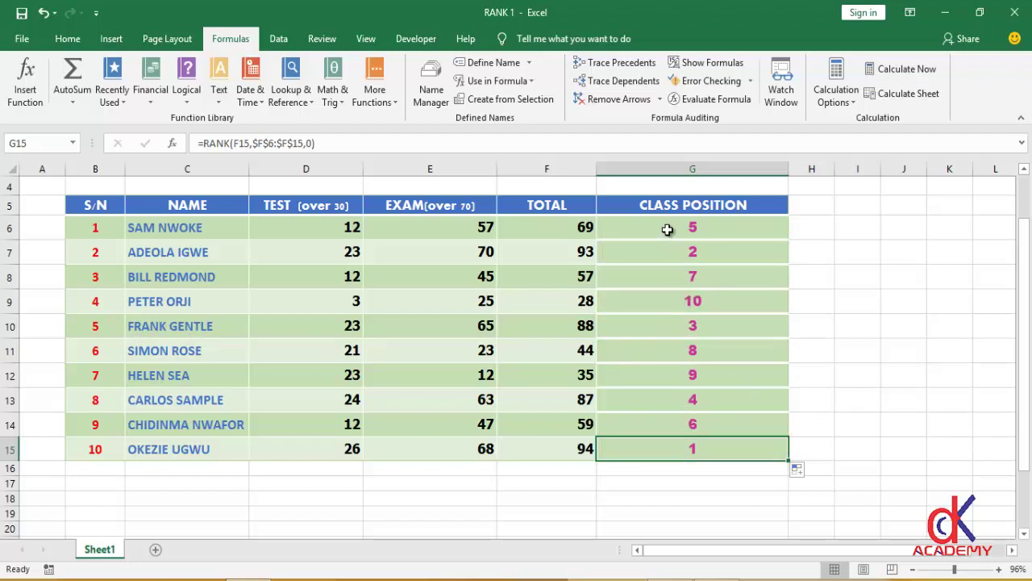
Change G6's RANK order argument from 0 to 1 for ascending ranking
scroll(678, 257, up, 1)
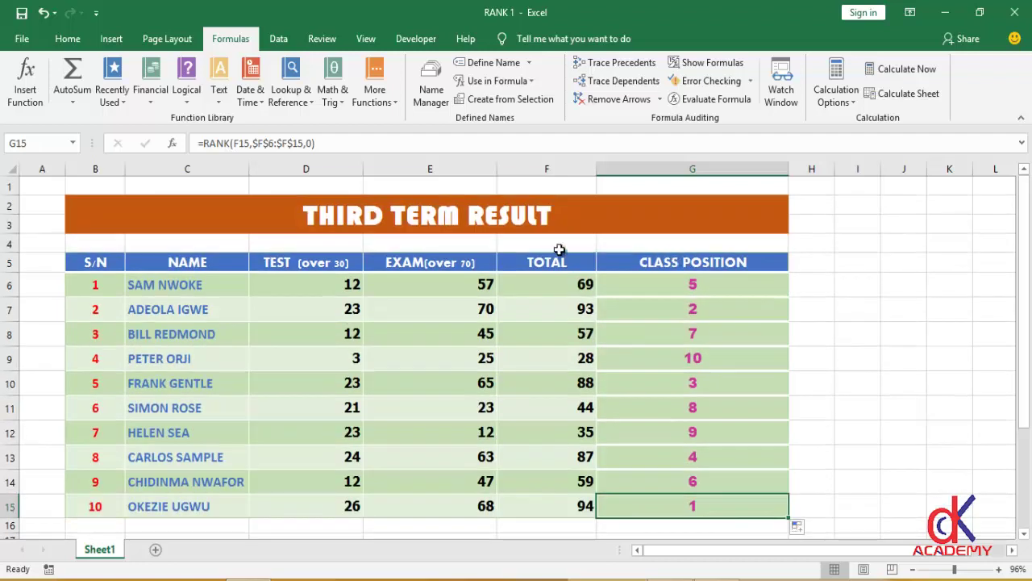
click(658, 284)
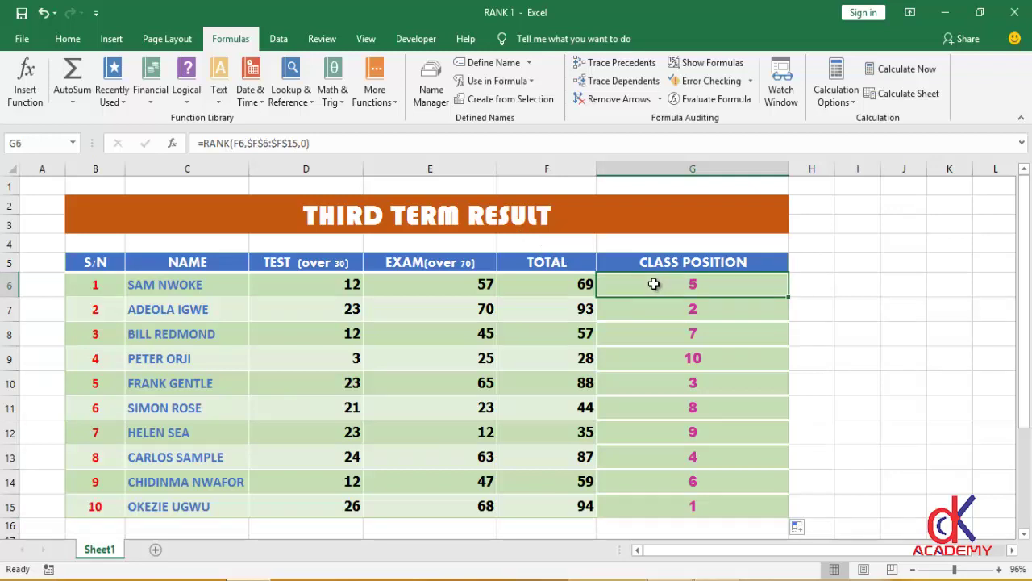
click(307, 144)
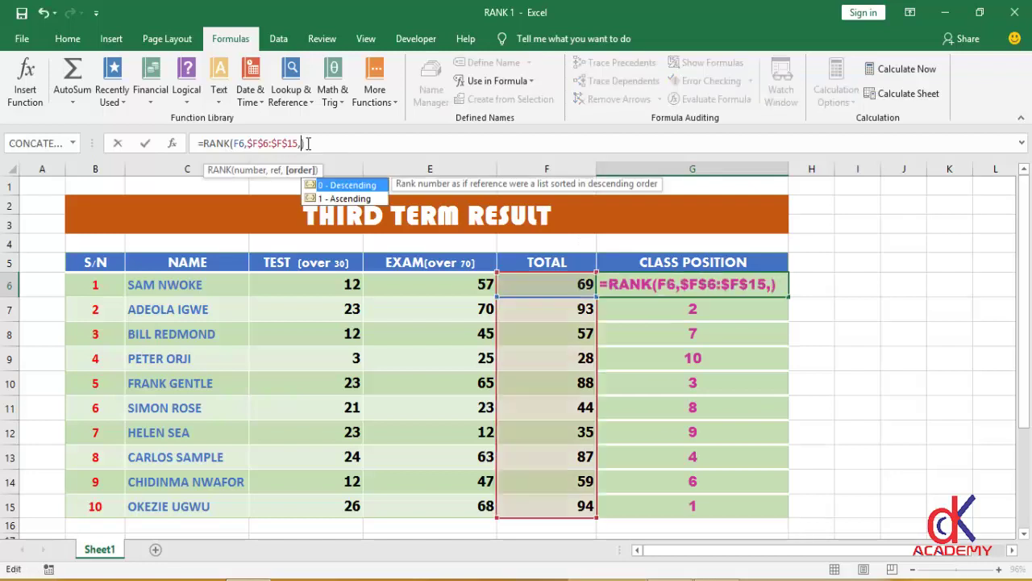
key(BackSpace)
text(1)
key(Return)
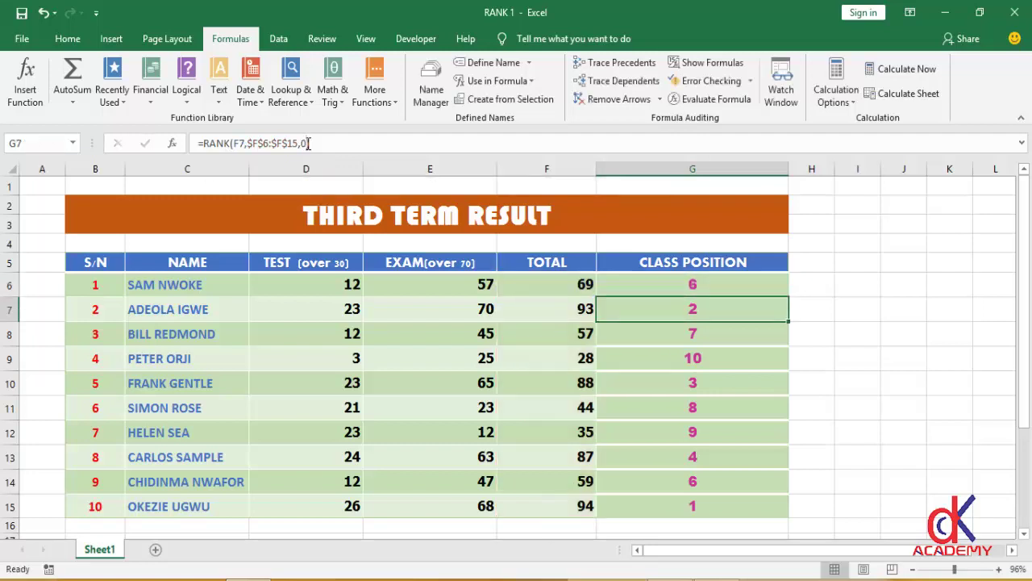
Refill G6:G15 with the ascending formula so total 28 ranks first
click(658, 284)
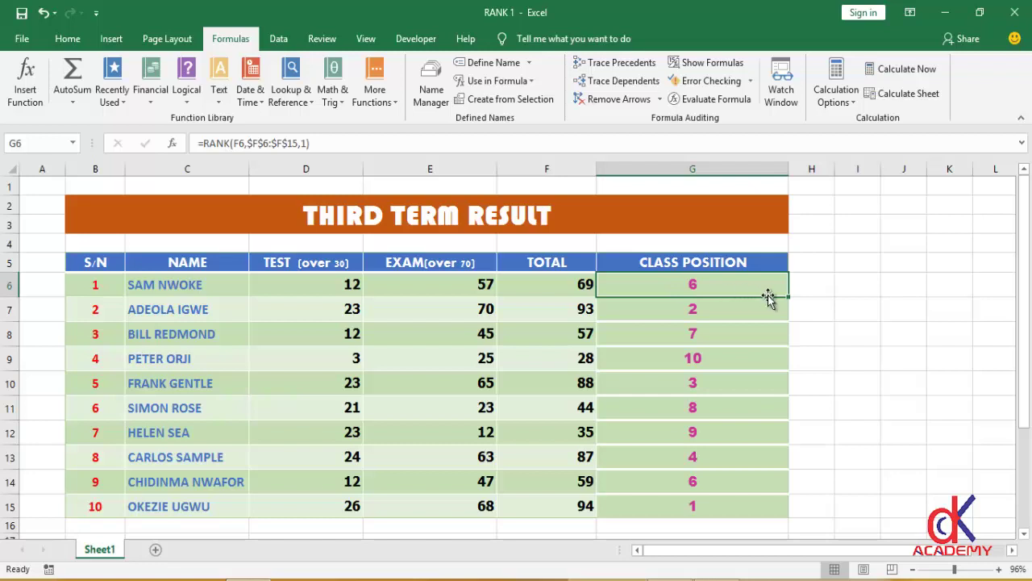
drag(788, 296, 773, 518)
click(697, 505)
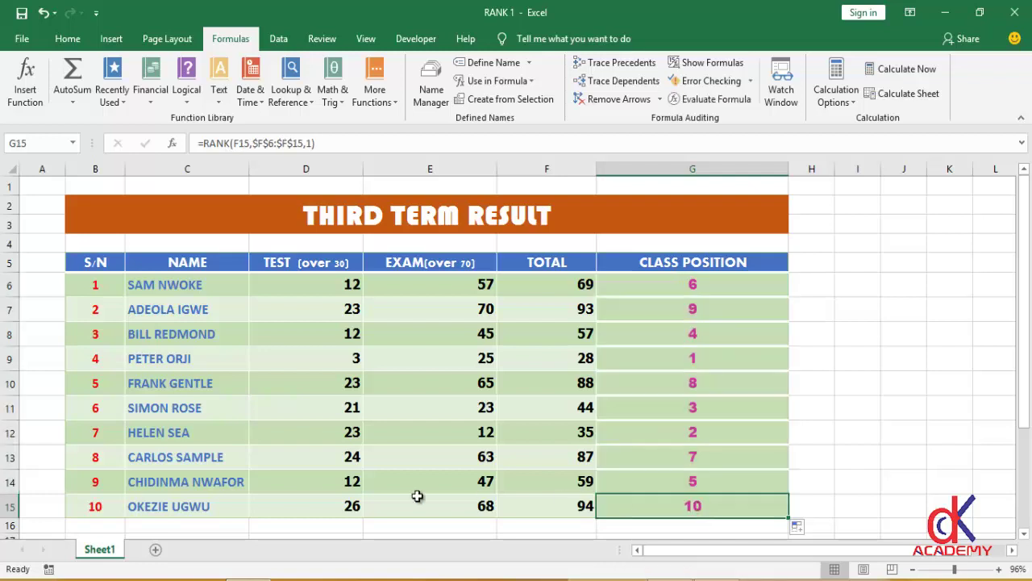